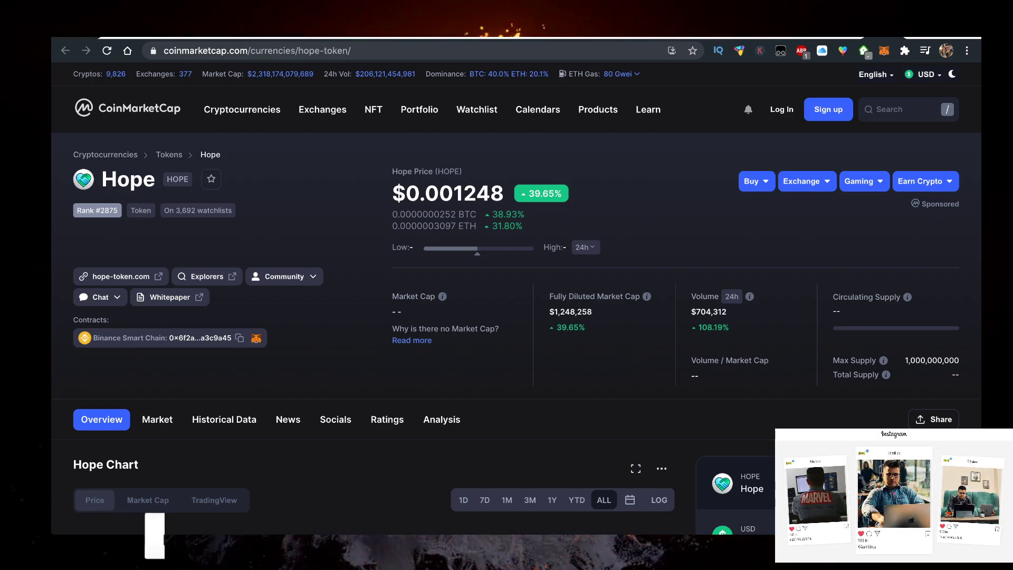
scroll(506, 317, down, 1)
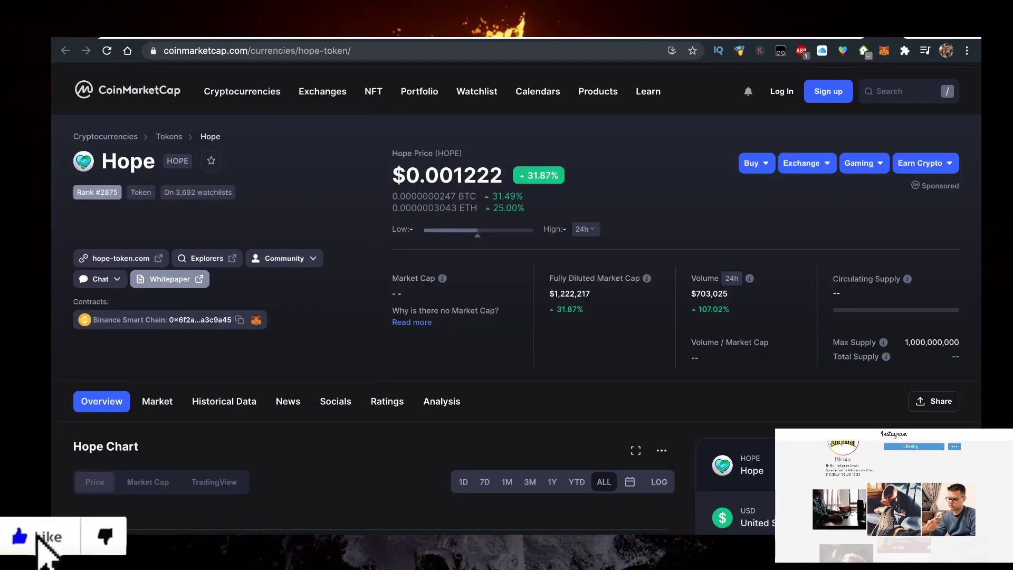
Step: Copy Hope's Binance Smart Chain contract address from CoinMarketCap
click(240, 320)
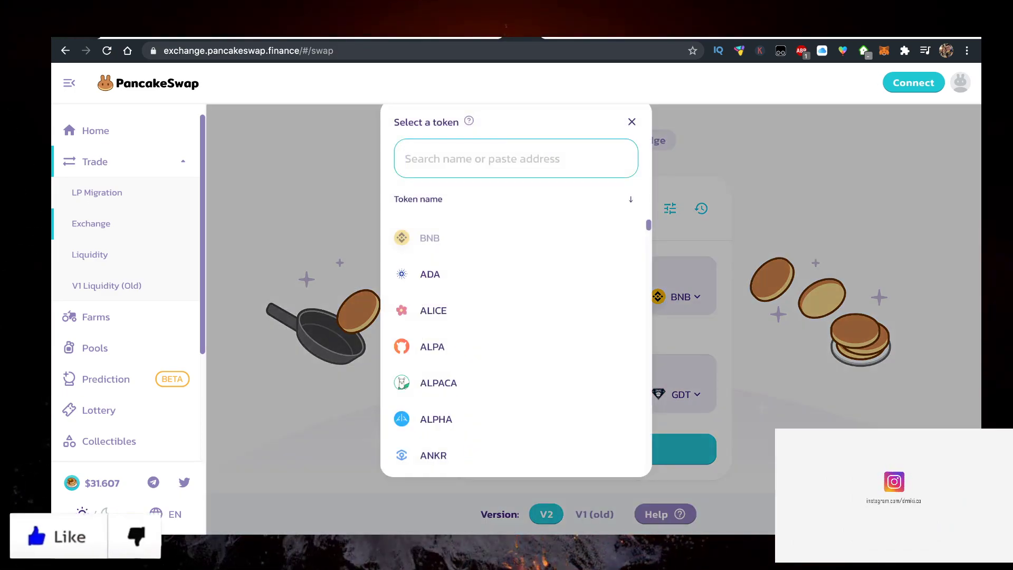
Step: Paste Hope's contract address into the token search and pick HOPE as the receiving token
key(ctrl+v)
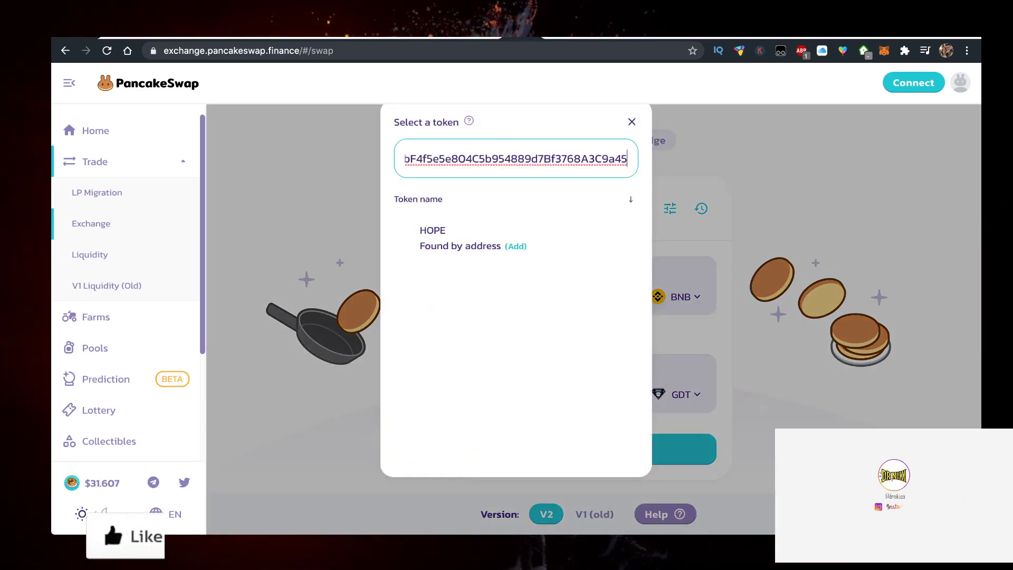
key(Return)
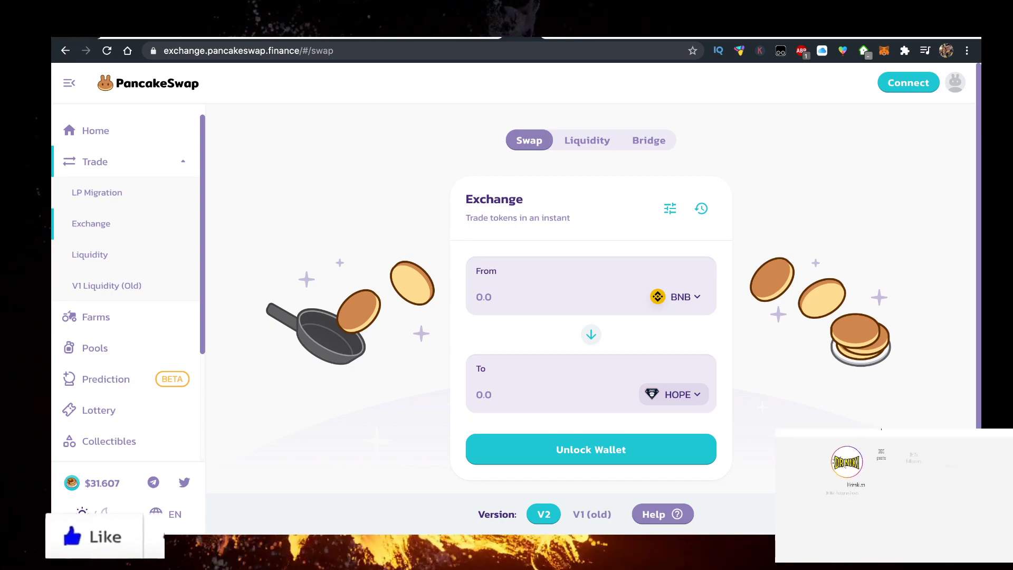